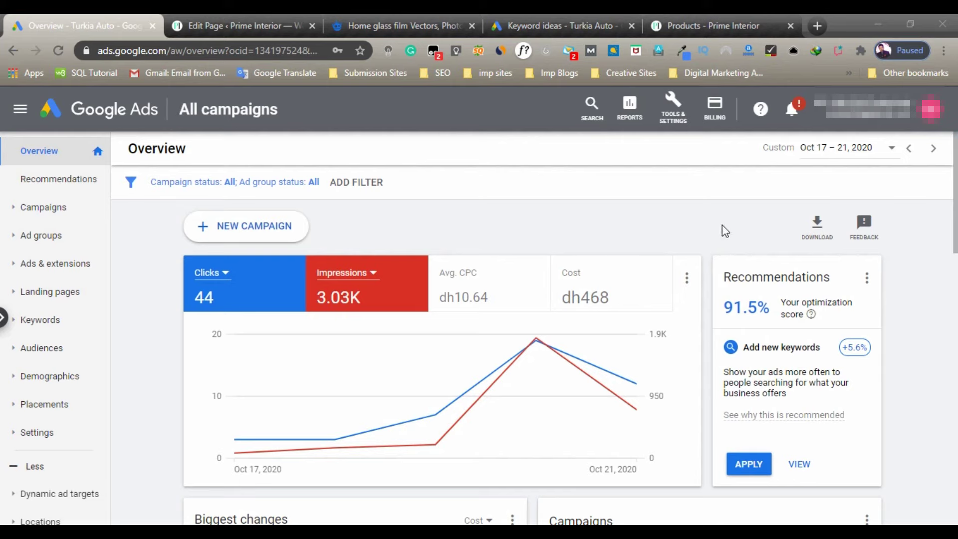
# Review the performance columns in the account's campaigns list and open the svo auto repair normal add campaign.
pyautogui.click(42, 210)
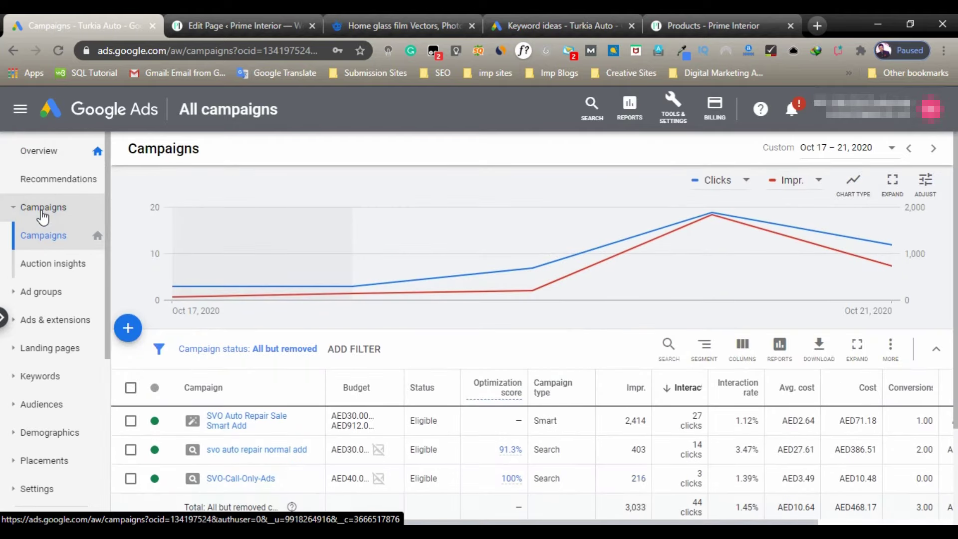
pyautogui.scroll(-2, 334, 344)
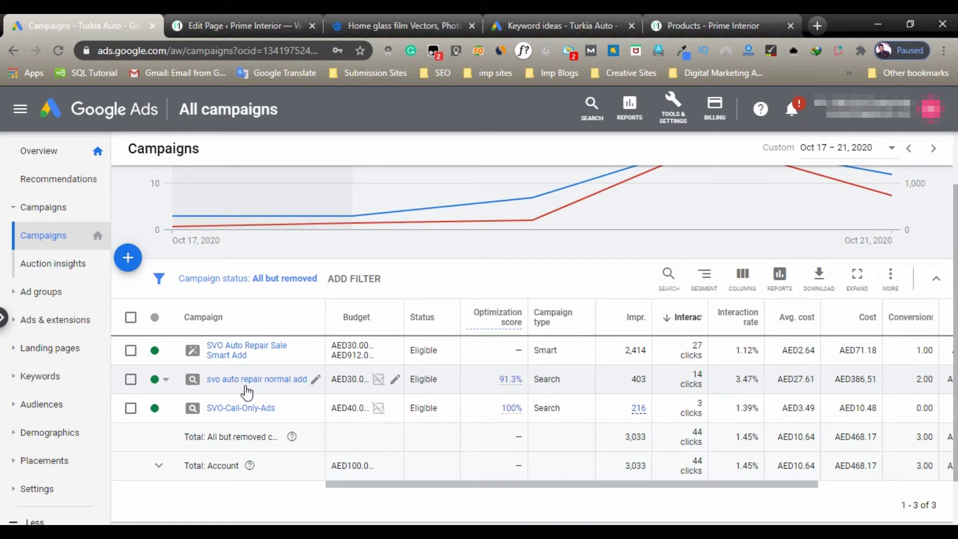
pyautogui.moveTo(357, 493); pyautogui.dragTo(586, 496)
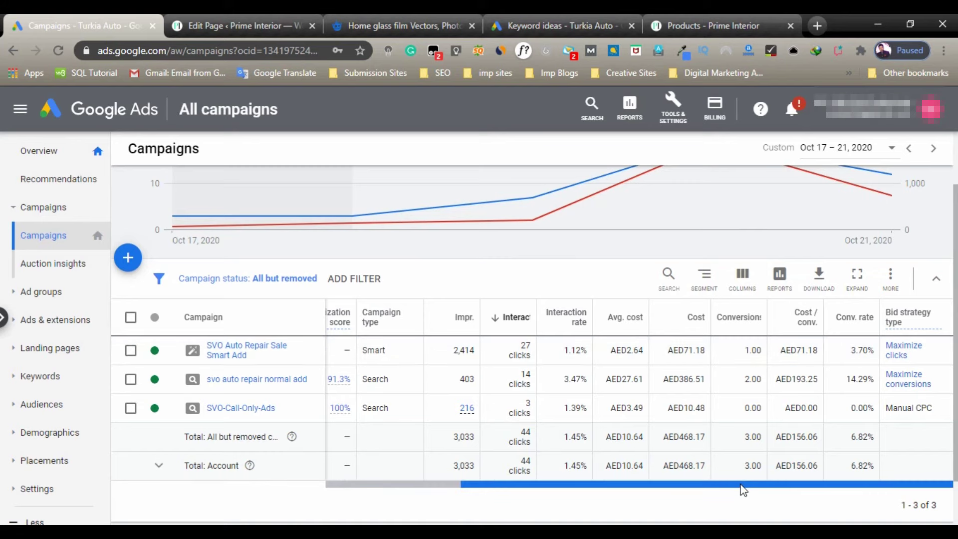
pyautogui.moveTo(743, 489); pyautogui.dragTo(608, 490)
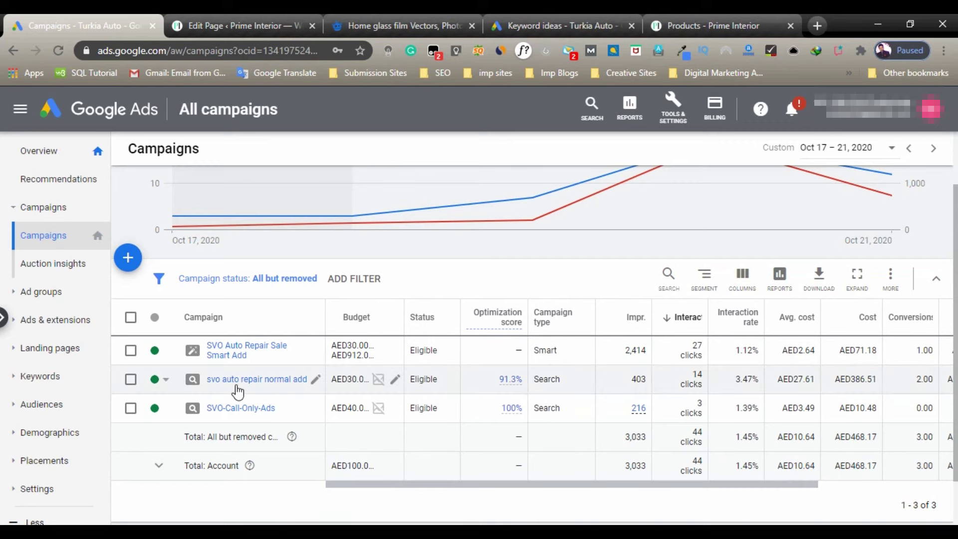
pyautogui.click(261, 380)
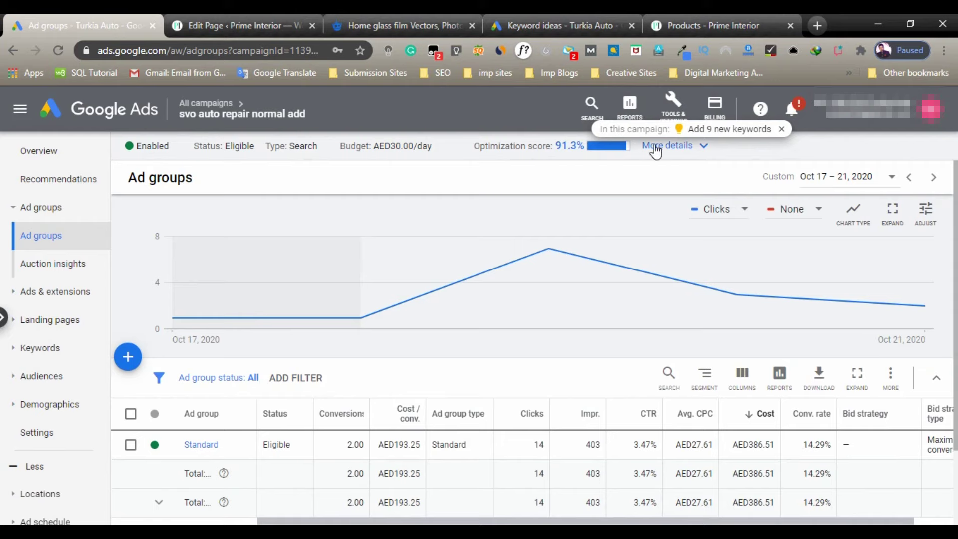
# Check the campaign's detail summary, then open its settings for editing with the additional settings expanded.
pyautogui.click(781, 129)
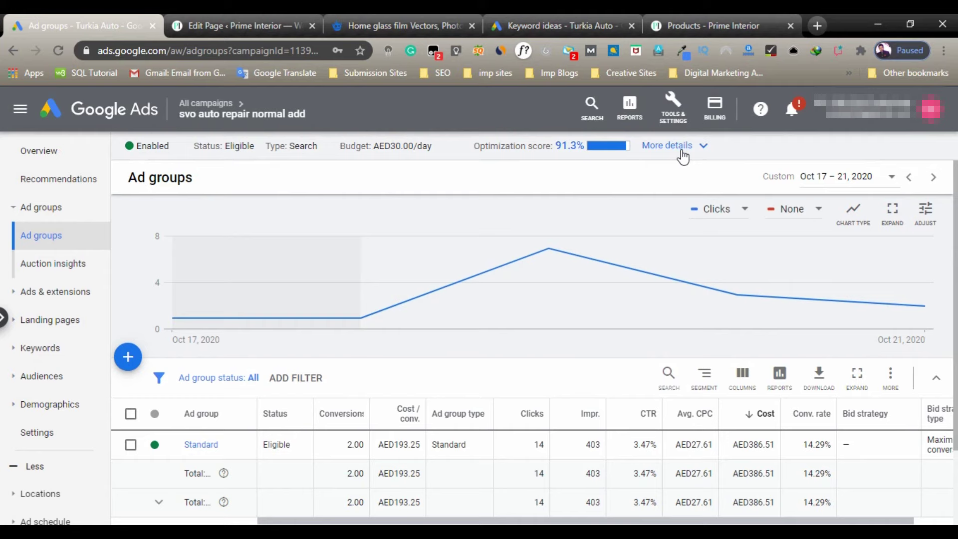
pyautogui.click(701, 146)
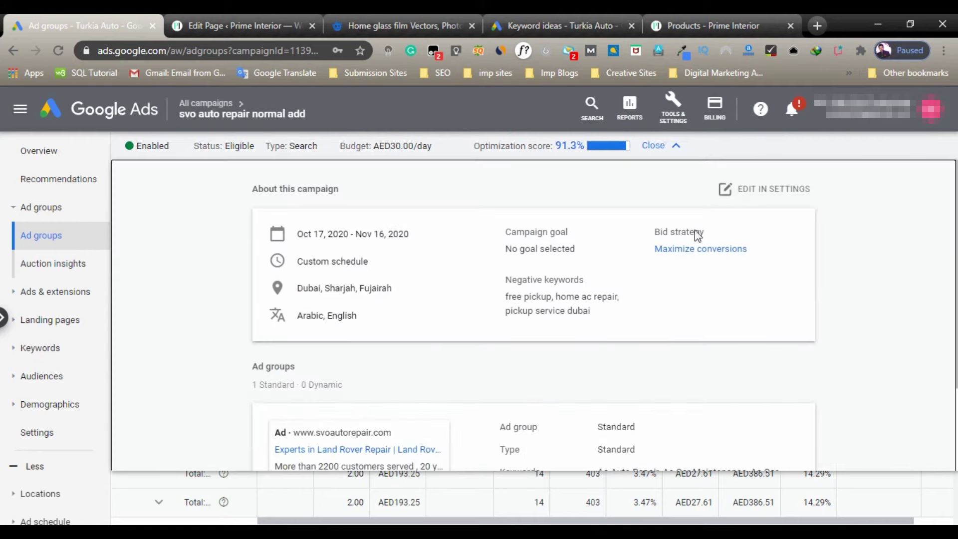
pyautogui.scroll(-2, 800, 299)
pyautogui.scroll(2, 774, 348)
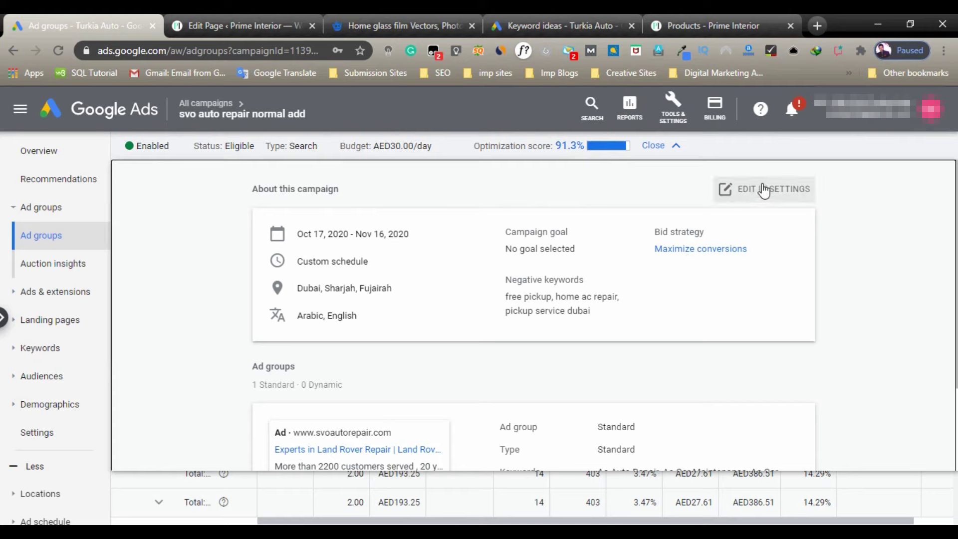
pyautogui.click(776, 199)
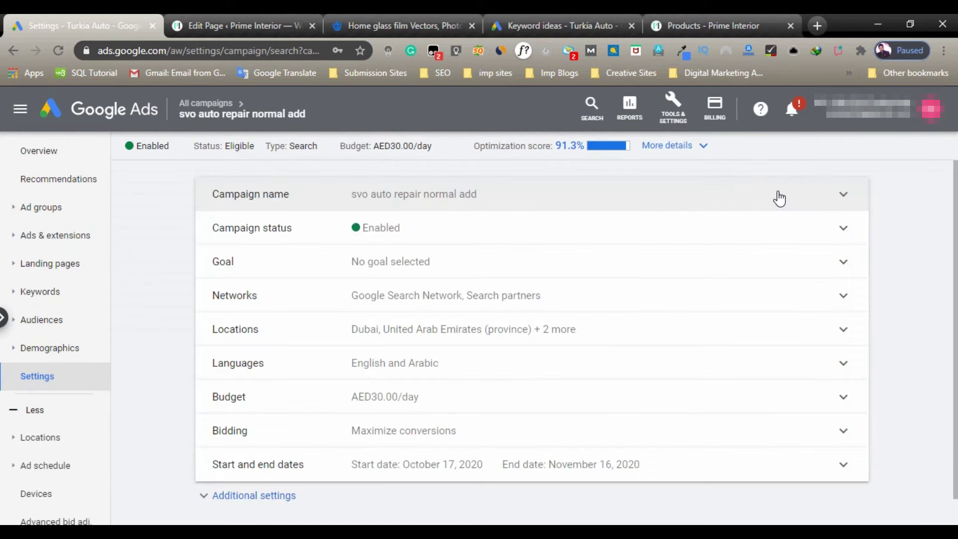
pyautogui.click(285, 496)
pyautogui.scroll(-2, 825, 421)
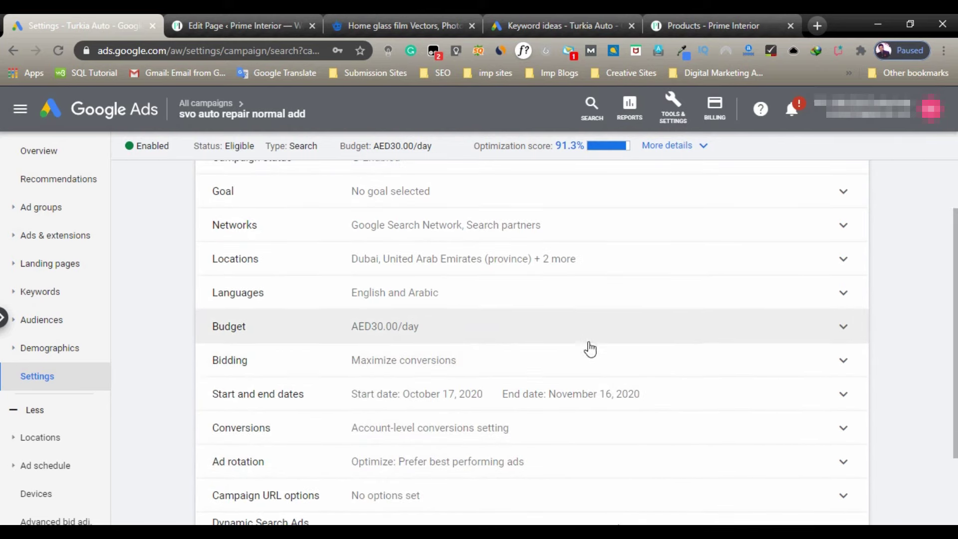
# Change the campaign's bidding to the Manual CPC strategy, selecting the bid strategy directly instead of by focus.
pyautogui.click(774, 368)
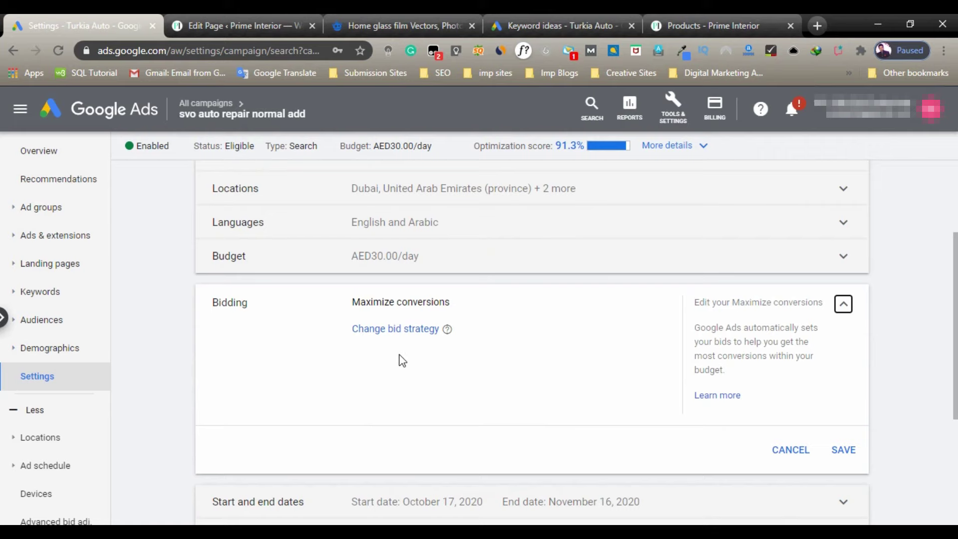
pyautogui.click(407, 329)
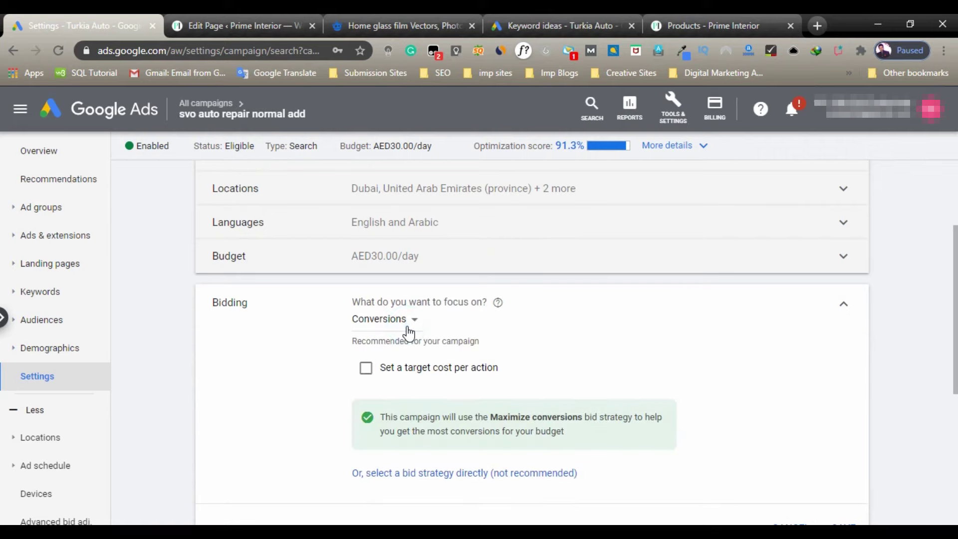
pyautogui.scroll(-1, 278, 434)
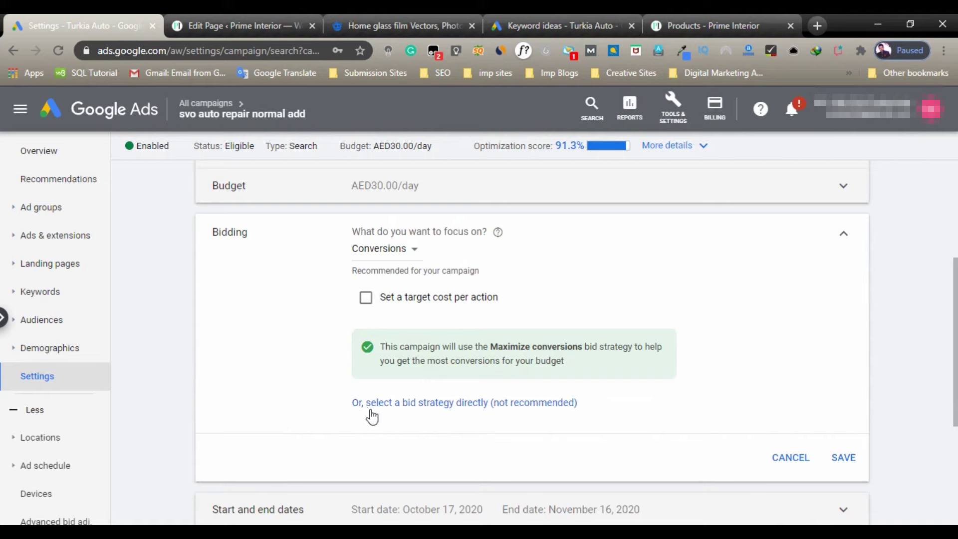
pyautogui.click(446, 403)
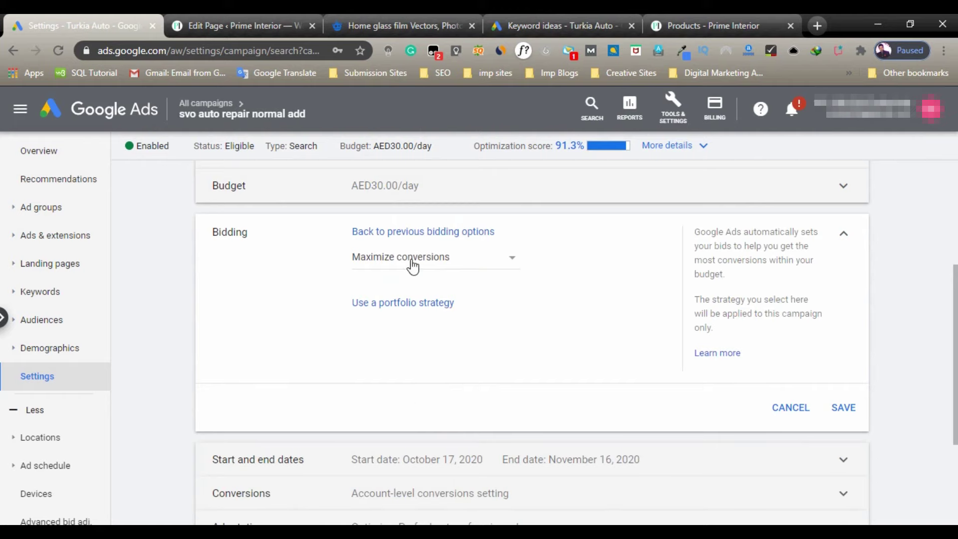
pyautogui.click(443, 257)
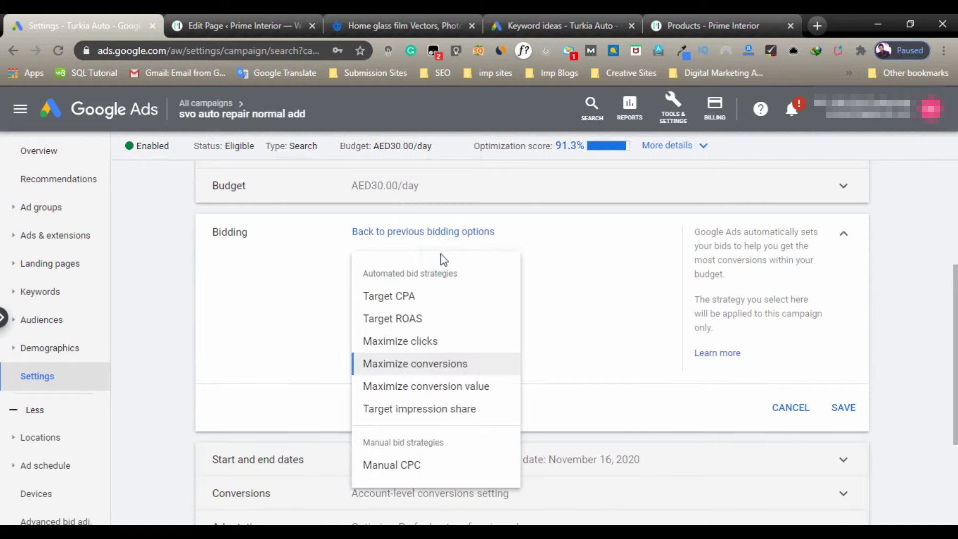
pyautogui.click(394, 464)
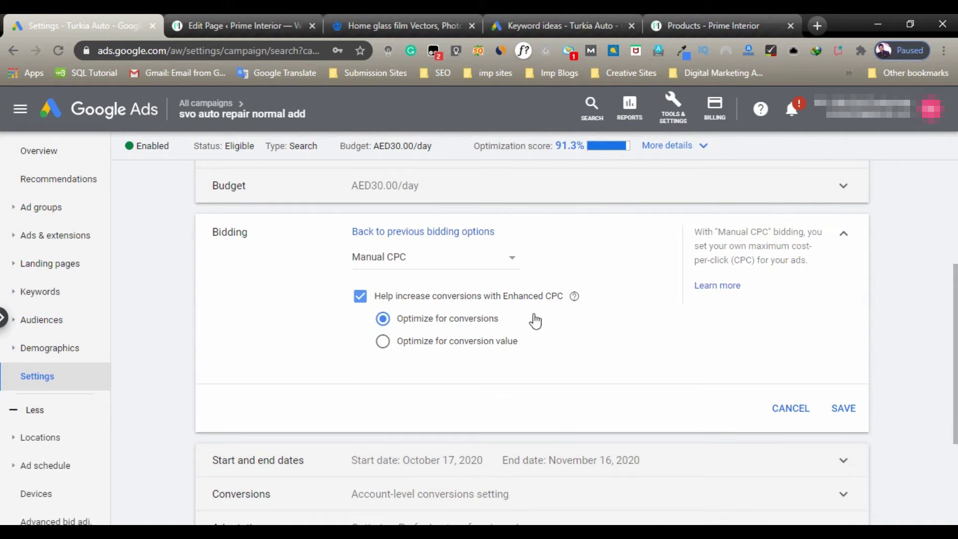
# Turn off the Enhanced CPC option for increasing conversions and save the campaign's bidding settings.
pyautogui.click(360, 297)
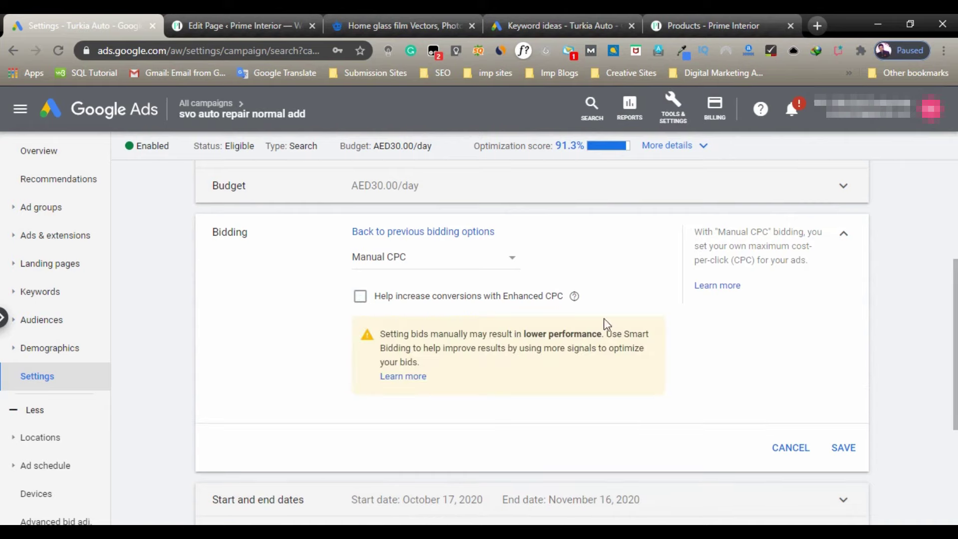
pyautogui.click(844, 447)
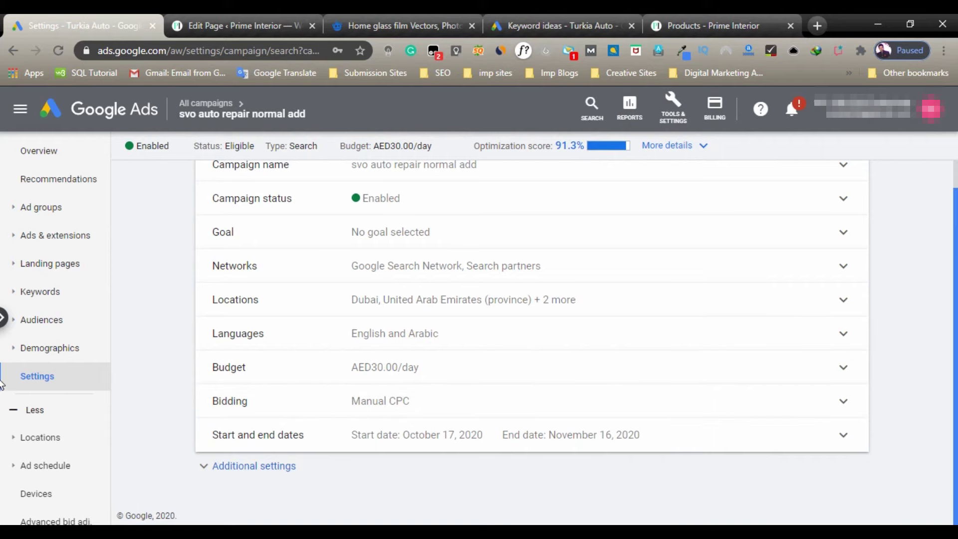
pyautogui.scroll(1, 2, 349)
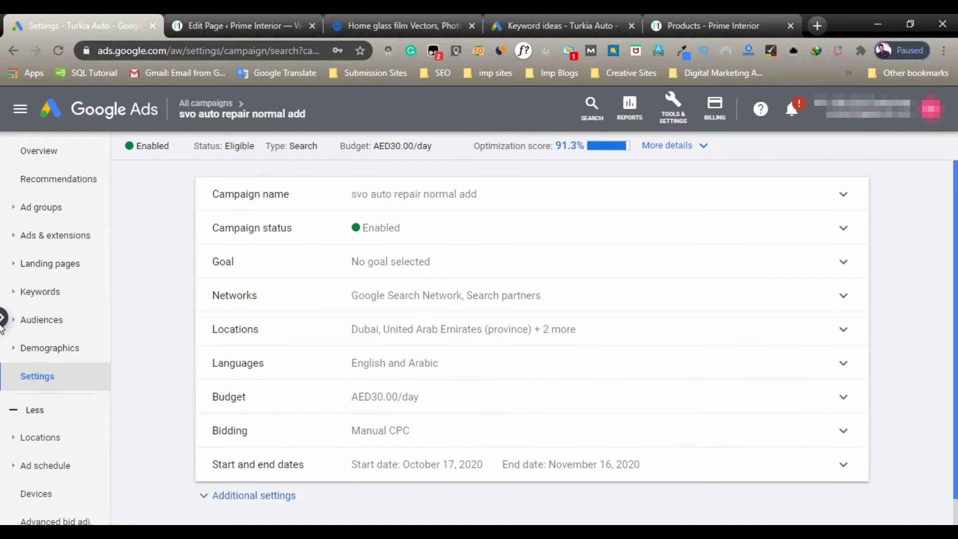
pyautogui.scroll(-1, 2, 327)
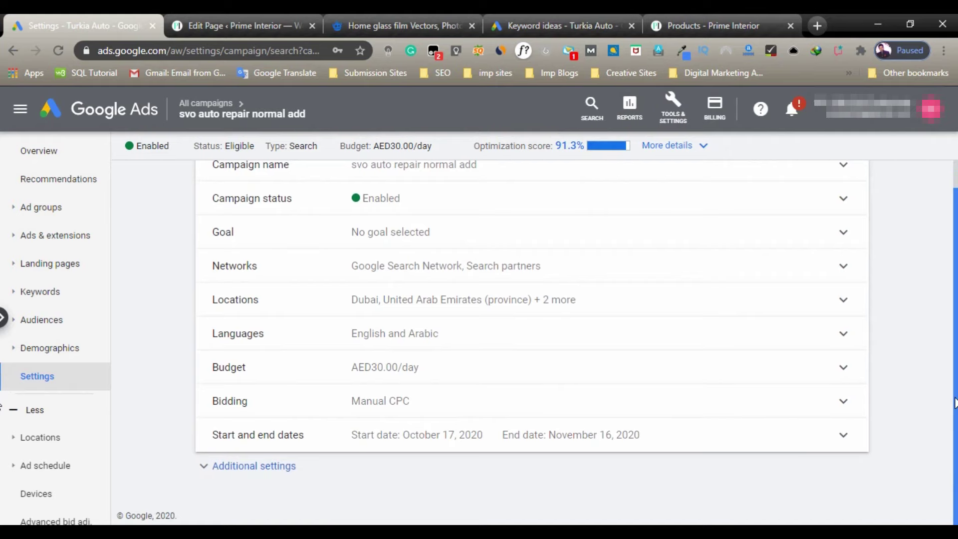
pyautogui.scroll(1, 1, 412)
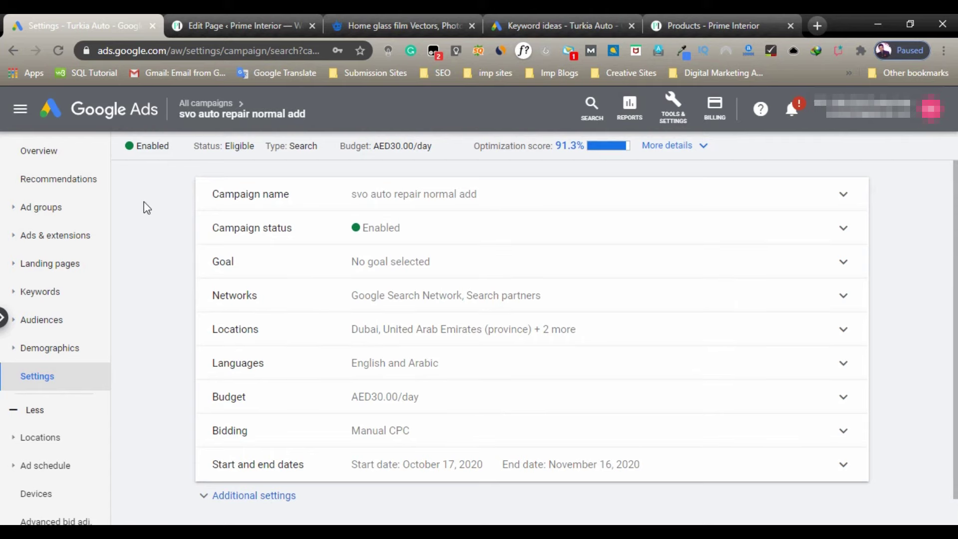
# Return to the all-campaigns overview and examine the cost, clicks and CTR of the keywords alongside the searches.
pyautogui.click(96, 105)
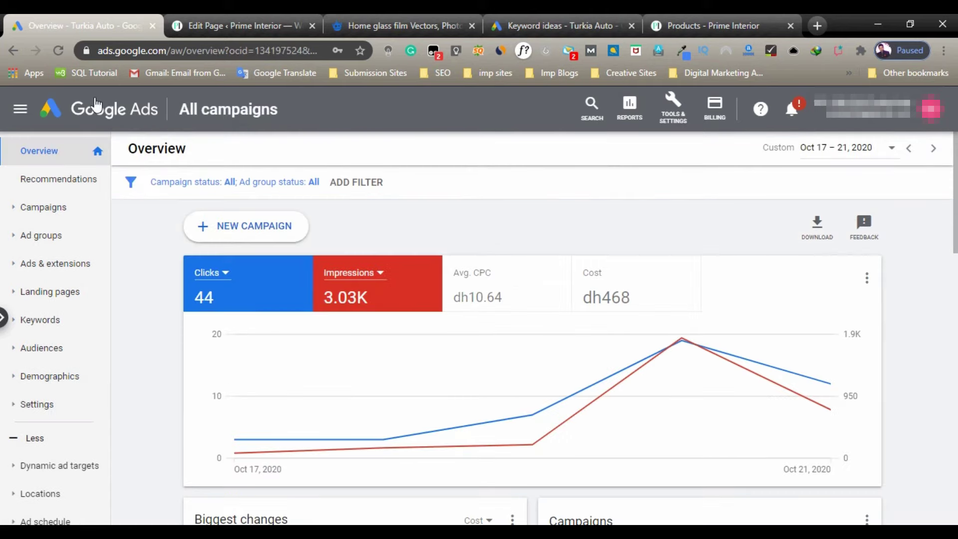
pyautogui.scroll(-10, 3, 349)
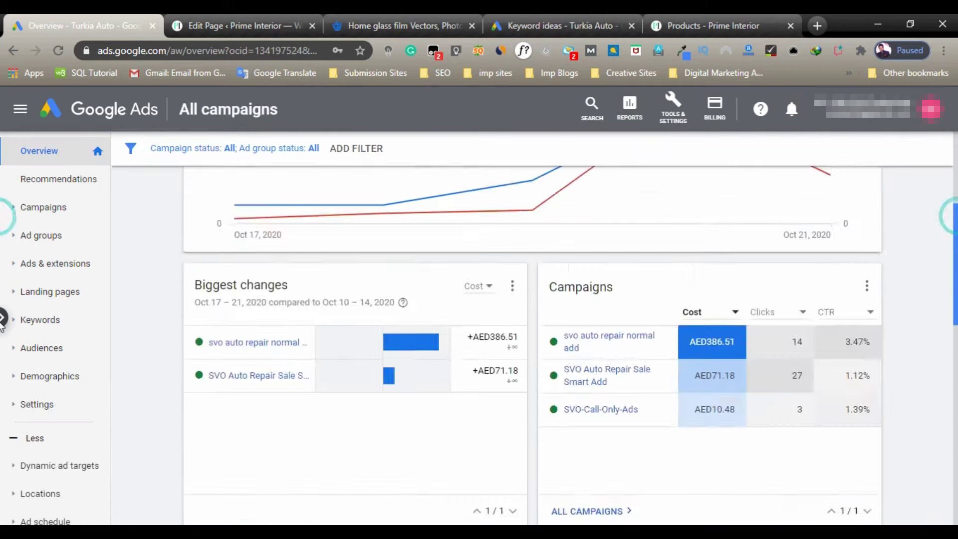
pyautogui.scroll(-2, 2, 364)
pyautogui.scroll(3, 3, 359)
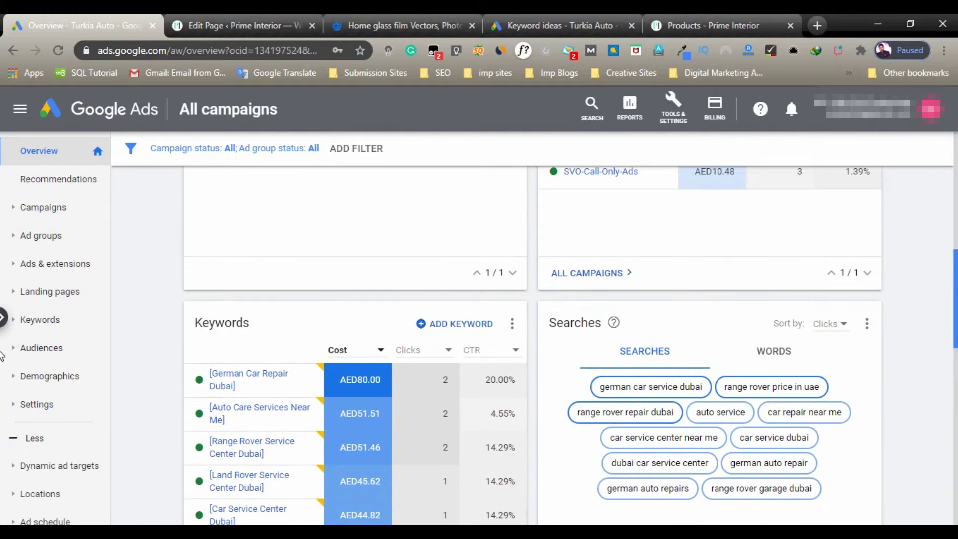
pyautogui.scroll(-3, 3, 354)
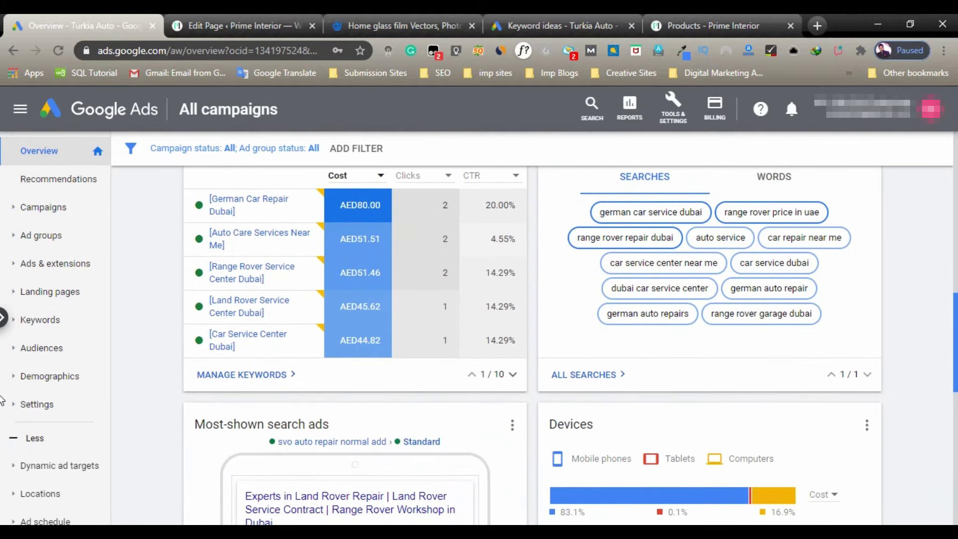
pyautogui.scroll(1, 2, 399)
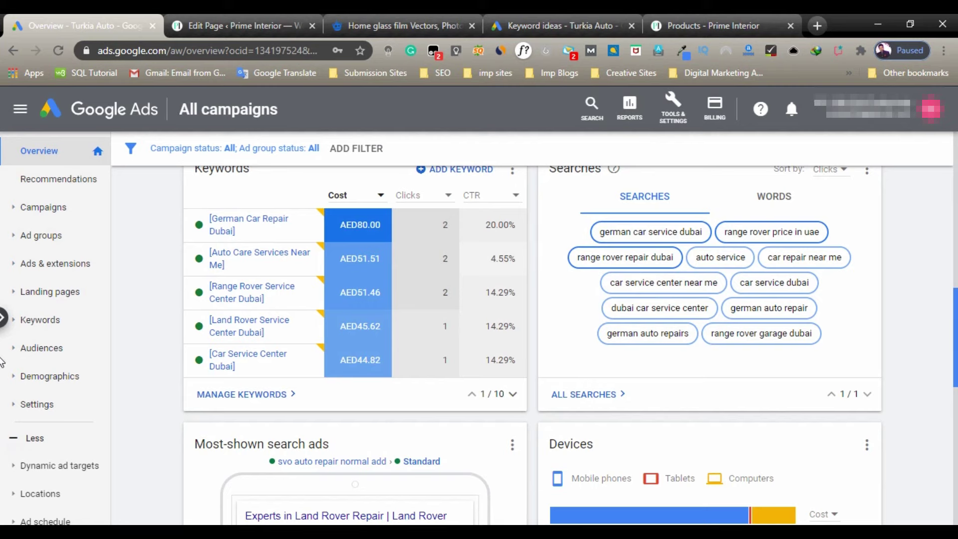
pyautogui.scroll(2, 2, 349)
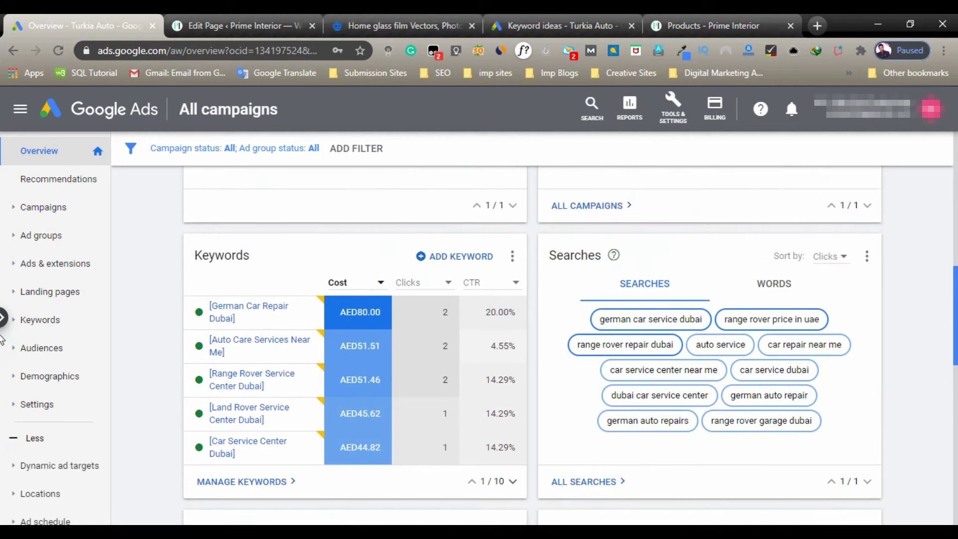